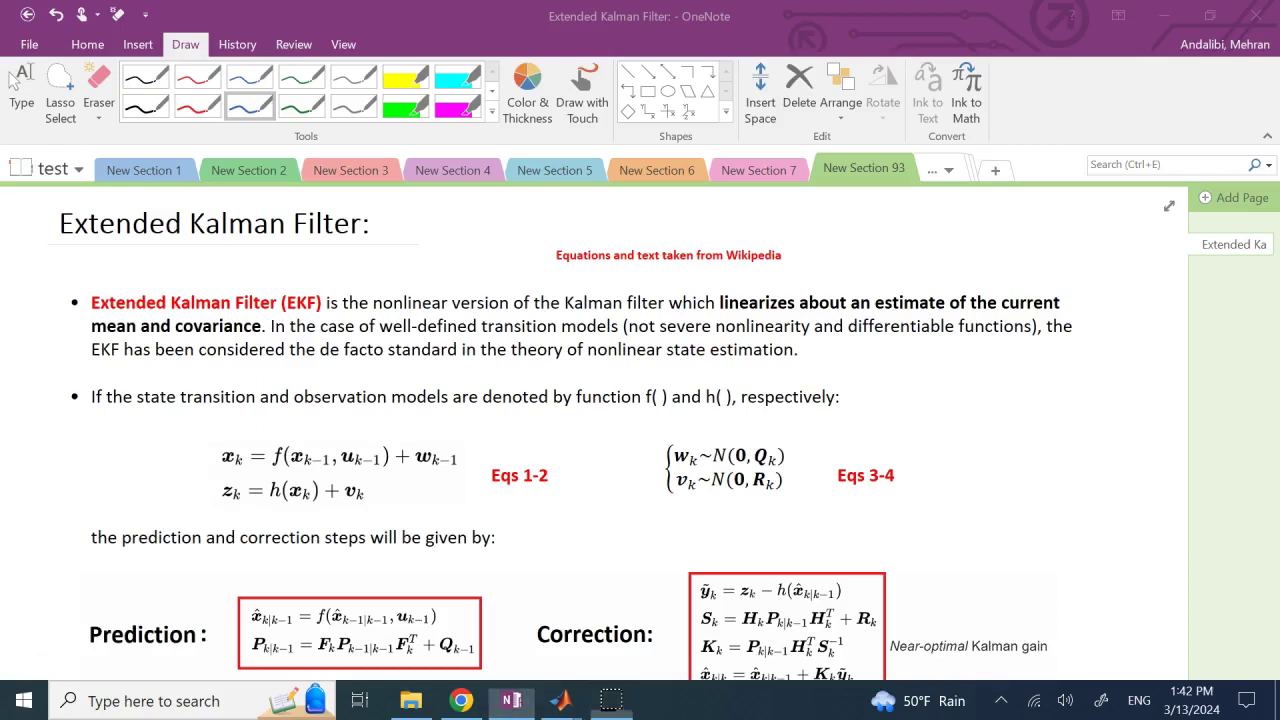
# Underline 'Extended Kalman Filter (EKF)' and 'linearizes' in the first bullet with blue ink.
pyautogui.moveTo(95, 312); pyautogui.dragTo(329, 305)
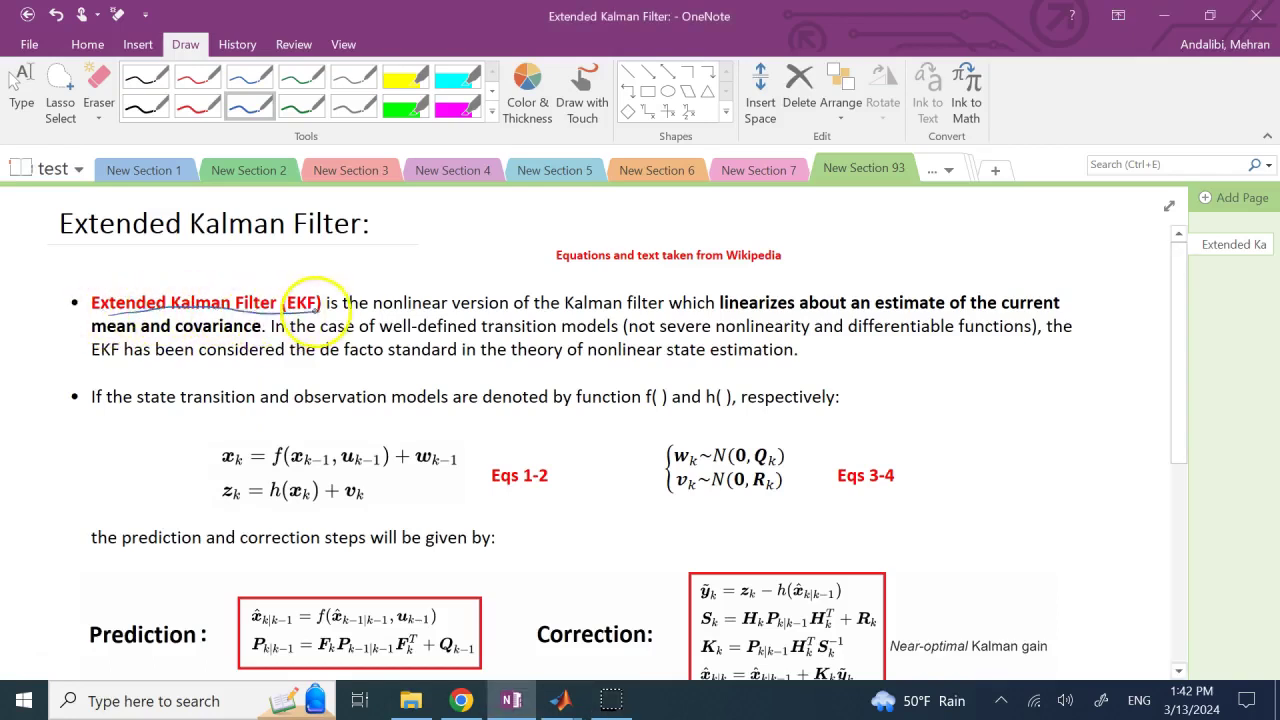
pyautogui.moveTo(120, 312); pyautogui.dragTo(326, 300)
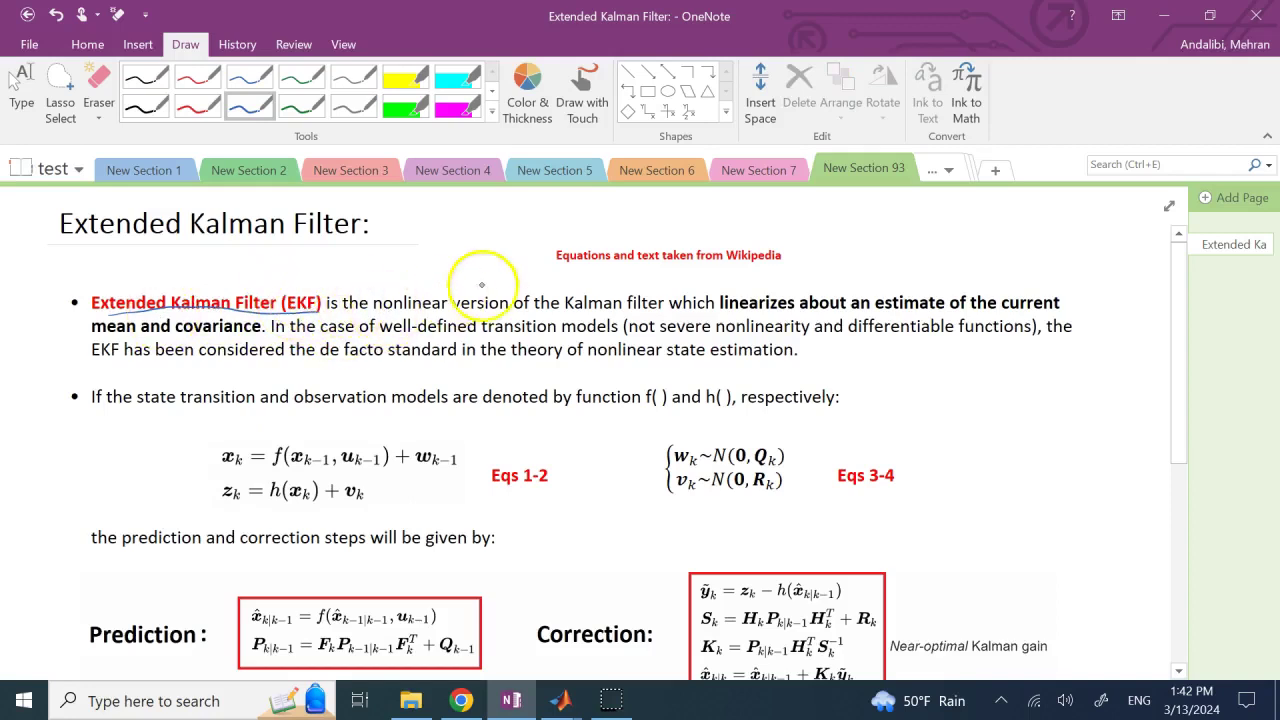
pyautogui.moveTo(720, 312); pyautogui.dragTo(798, 309)
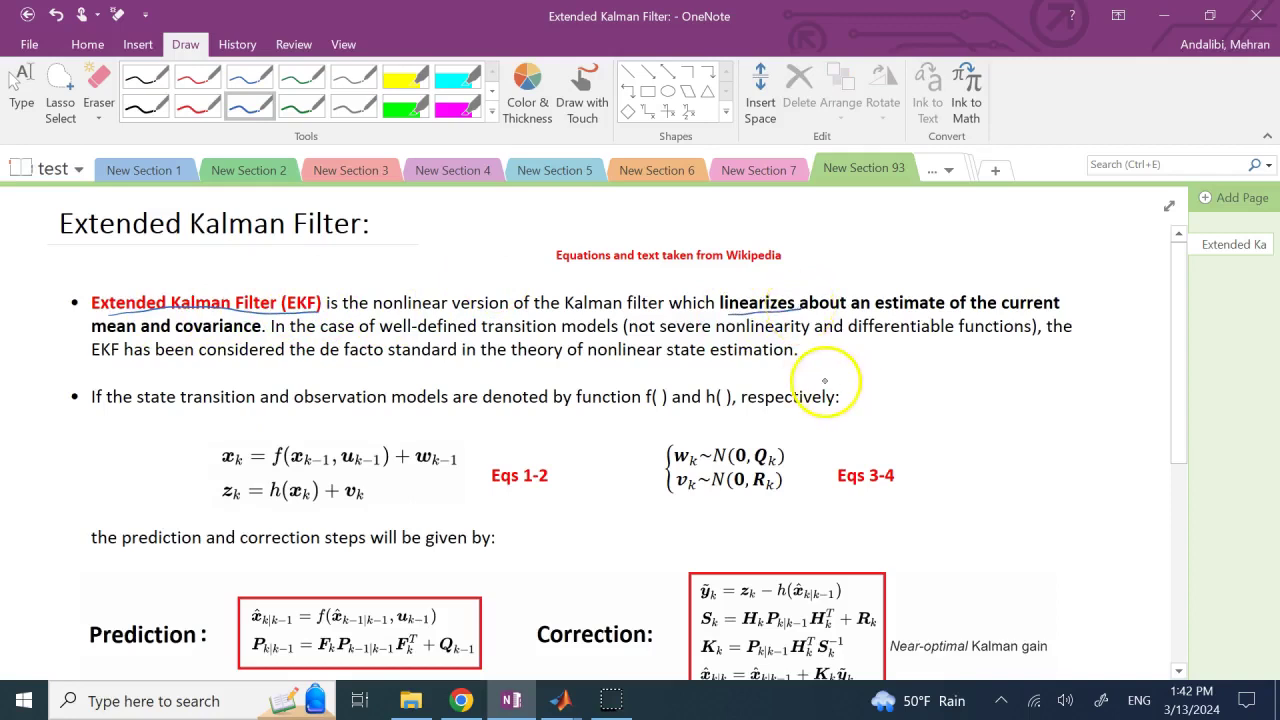
# Bring the Simulink pendulum model forward and open the pendulum subsystem's inner diagram.
pyautogui.moveTo(555, 695)
pyautogui.click(575, 625)
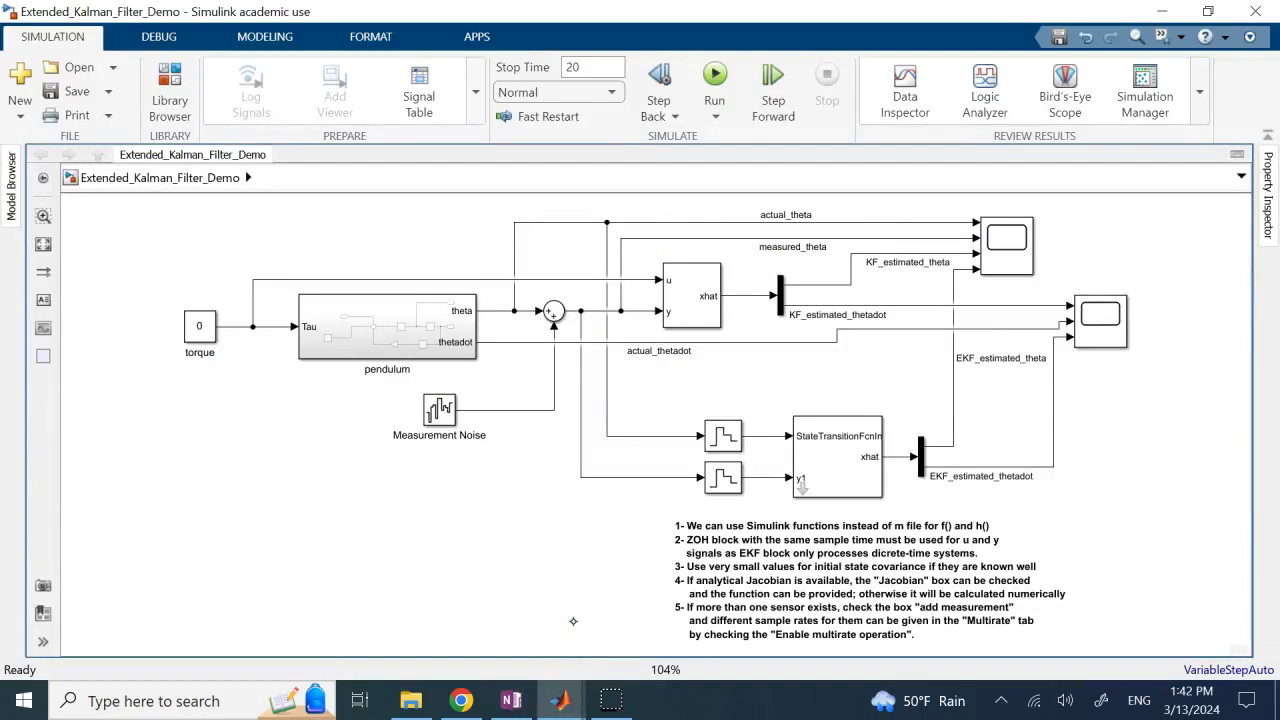
pyautogui.click(414, 334)
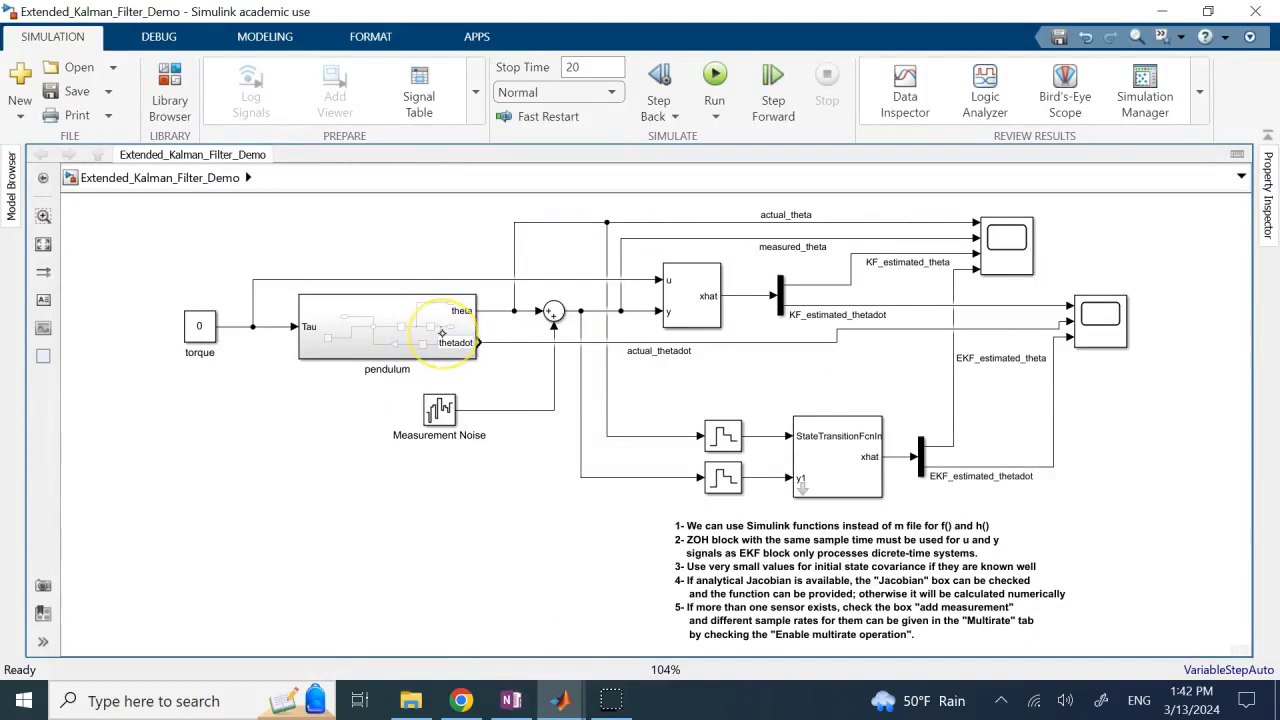
pyautogui.click(408, 323)
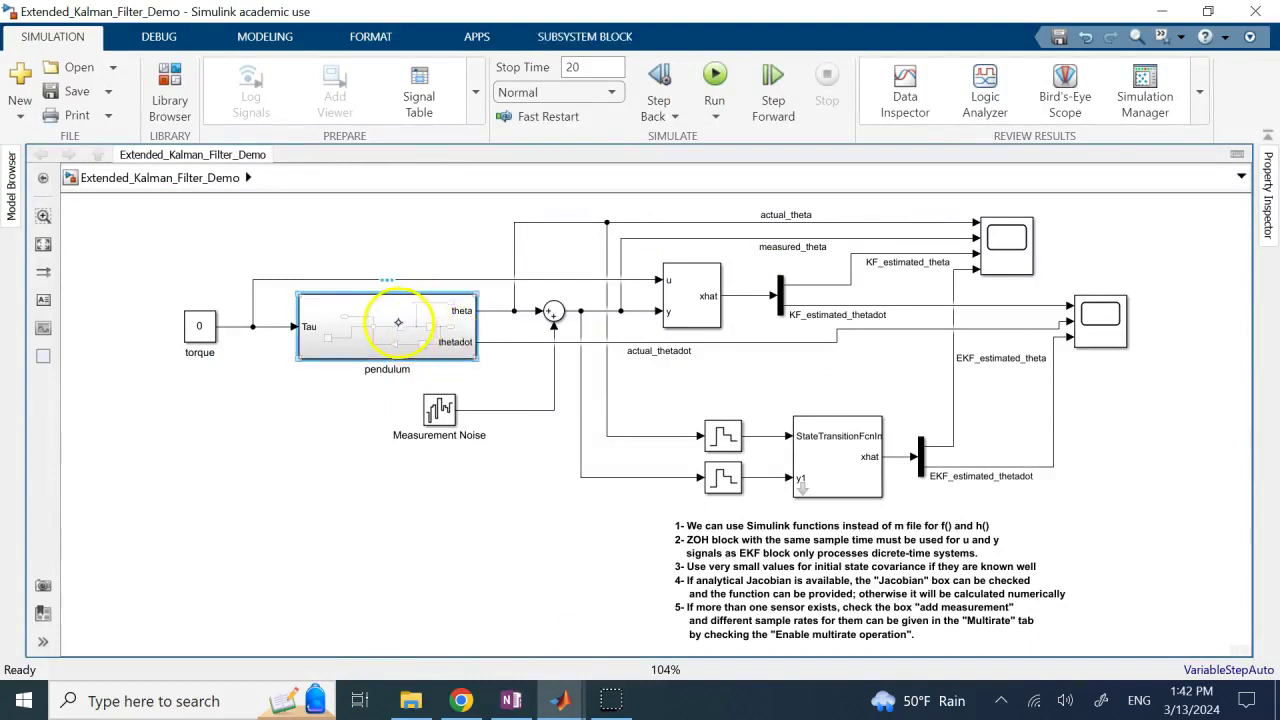
pyautogui.moveTo(409, 331); pyautogui.dragTo(418, 323)
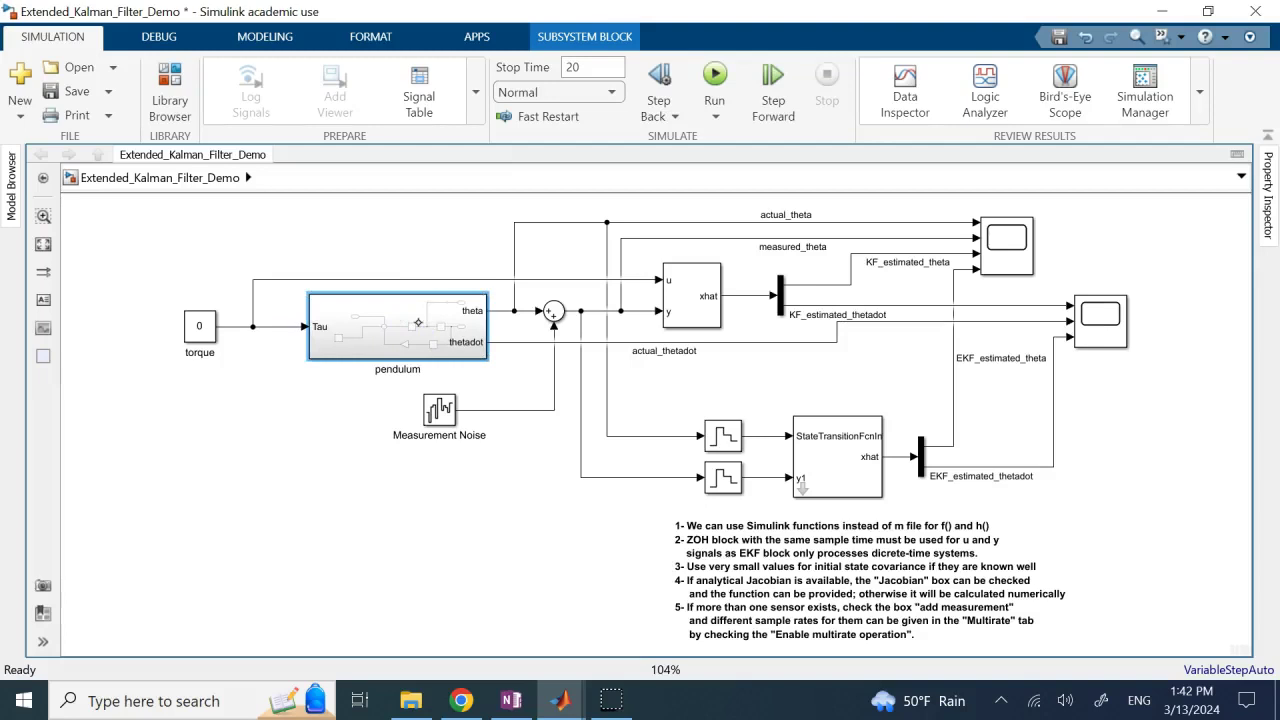
pyautogui.doubleClick(414, 320)
# Confirm Integrator1's initial condition is 3*pi/4, then return to the top-level model.
pyautogui.click(568, 420)
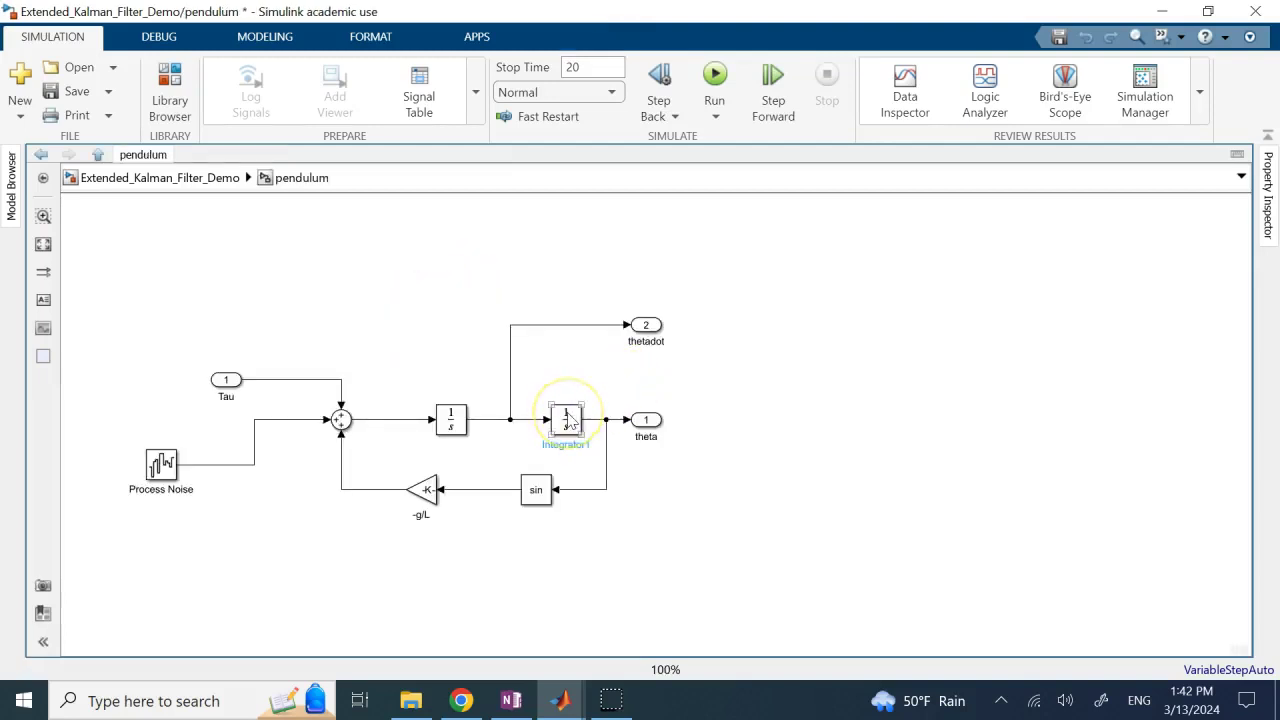
pyautogui.doubleClick(568, 420)
pyautogui.moveTo(602, 365); pyautogui.dragTo(648, 366)
pyautogui.click(648, 366)
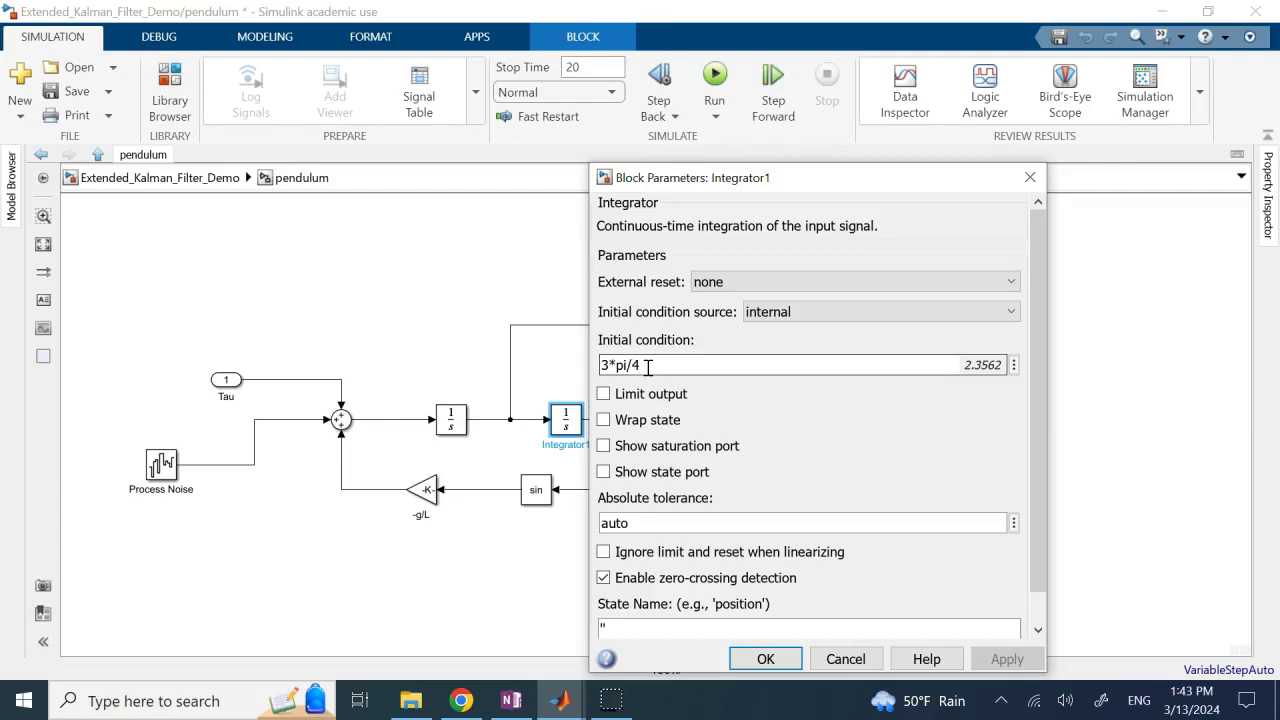
pyautogui.click(1015, 180)
pyautogui.click(194, 178)
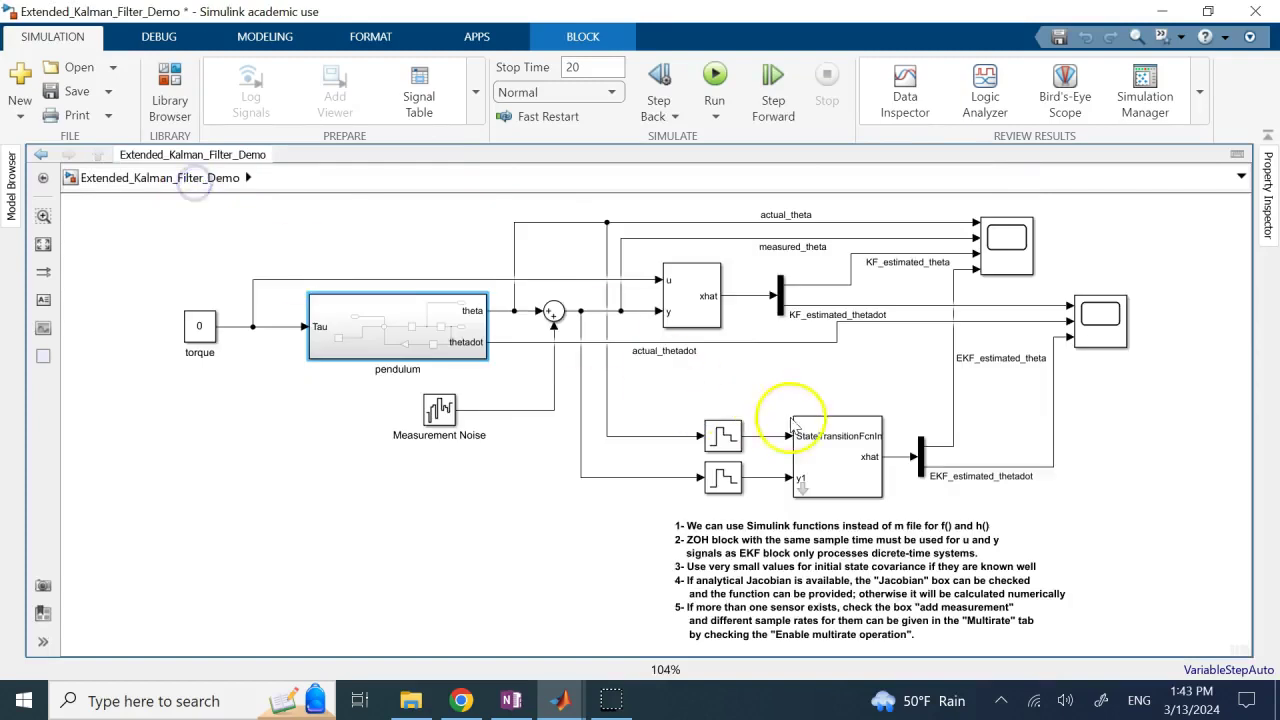
# Check the Kalman Filter's initial states [3*pi/4;0] and A matrix, then run the simulation.
pyautogui.doubleClick(706, 298)
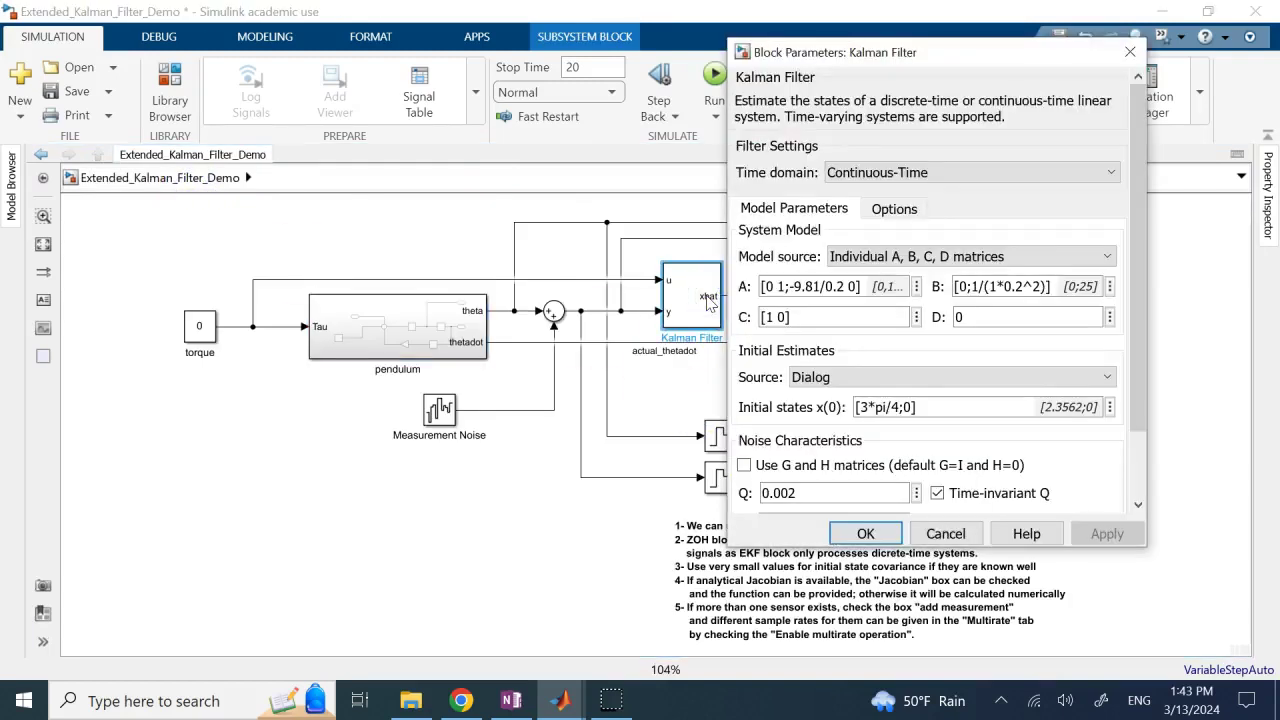
pyautogui.doubleClick(885, 407)
pyautogui.doubleClick(880, 407)
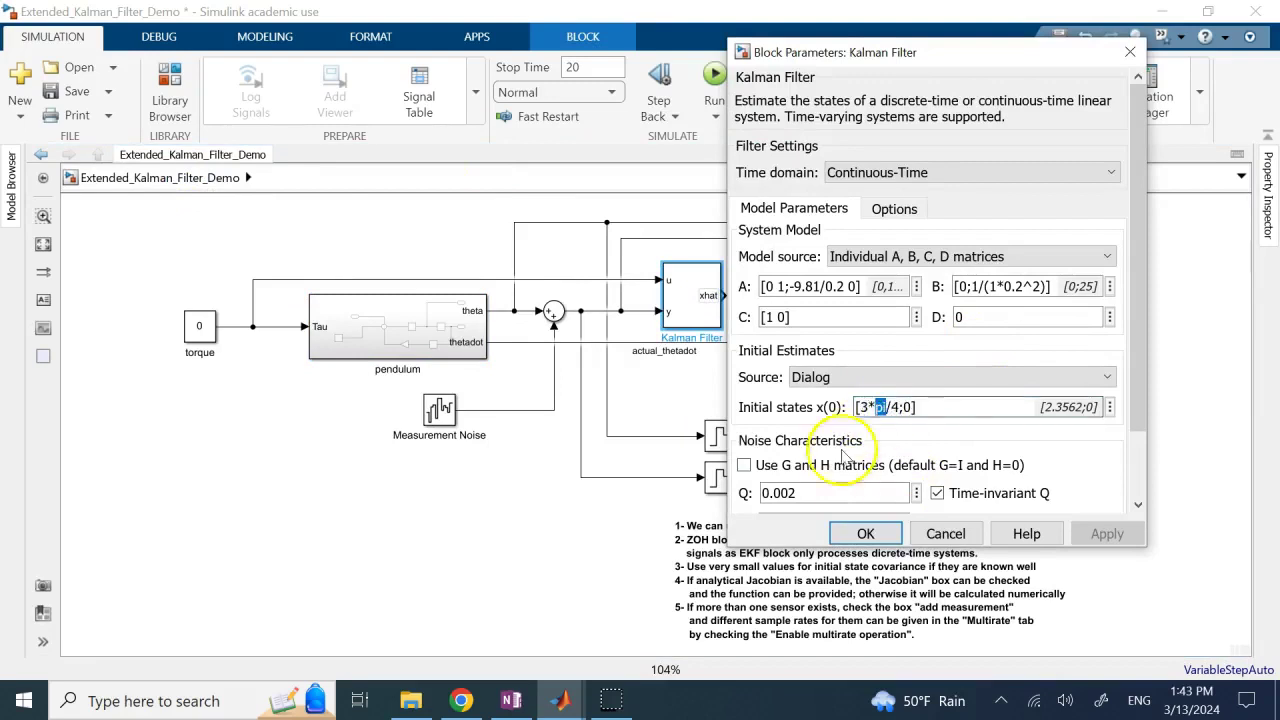
pyautogui.scroll(-2, 1125, 360)
pyautogui.scroll(2, 1122, 360)
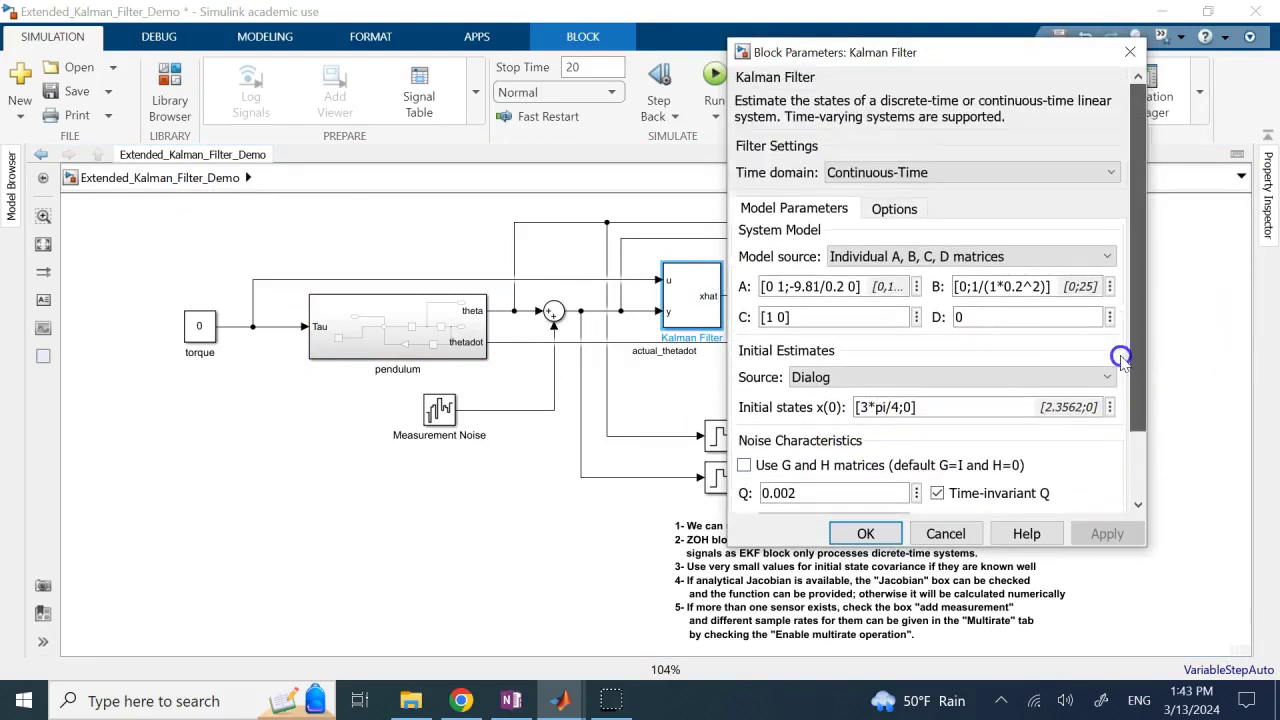
pyautogui.click(838, 286)
pyautogui.click(840, 286)
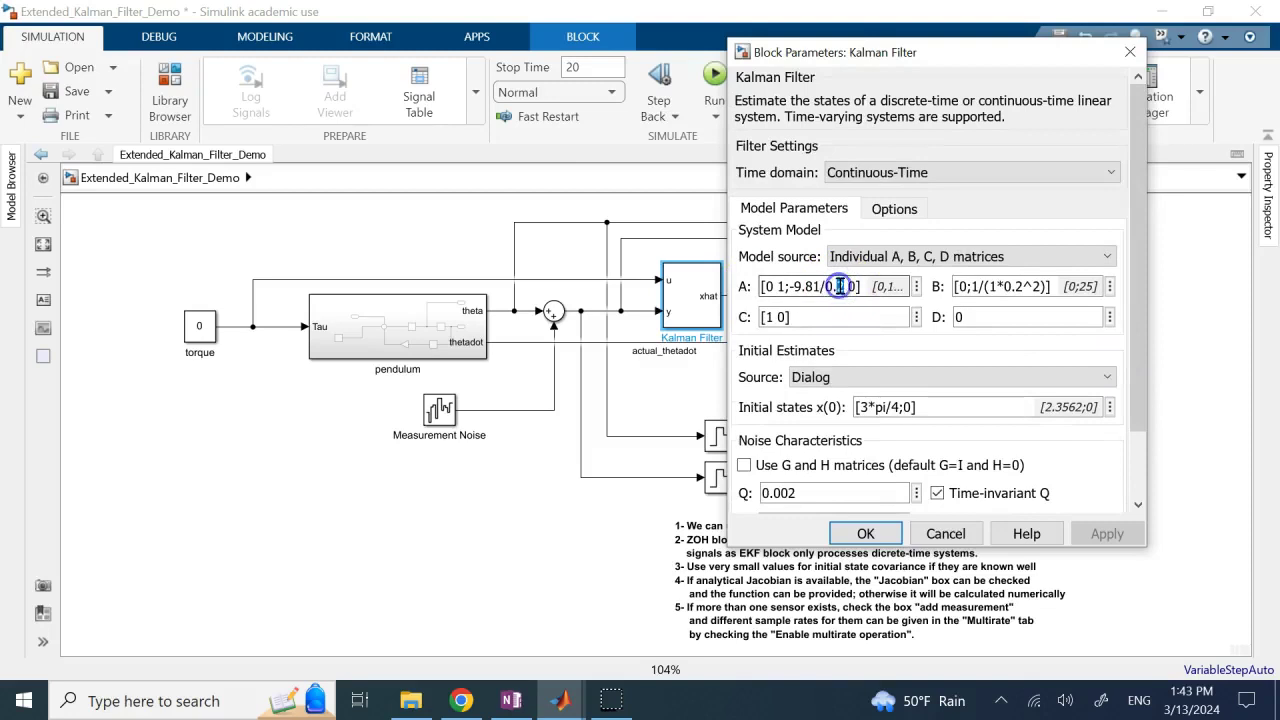
pyautogui.click(862, 533)
pyautogui.click(714, 76)
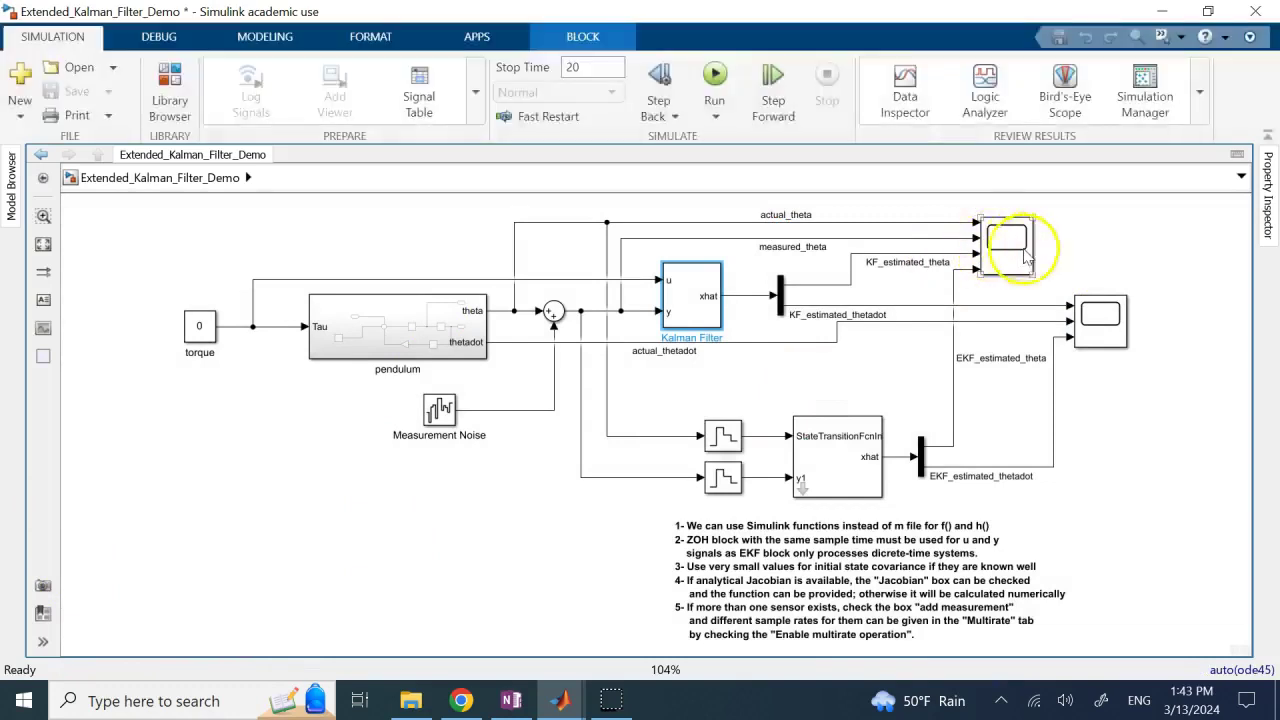
# Open Scope1 to compare actual, KF and EKF thetadot, then close it.
pyautogui.click(1105, 325)
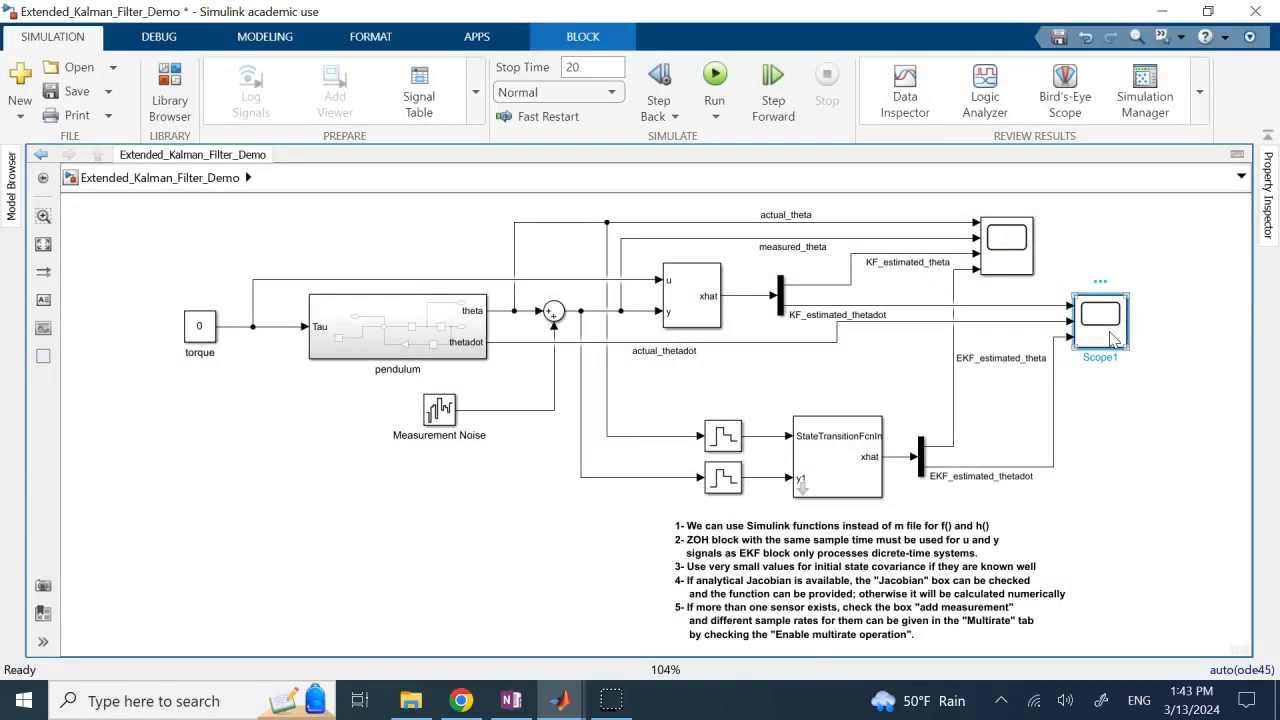
pyautogui.doubleClick(1110, 338)
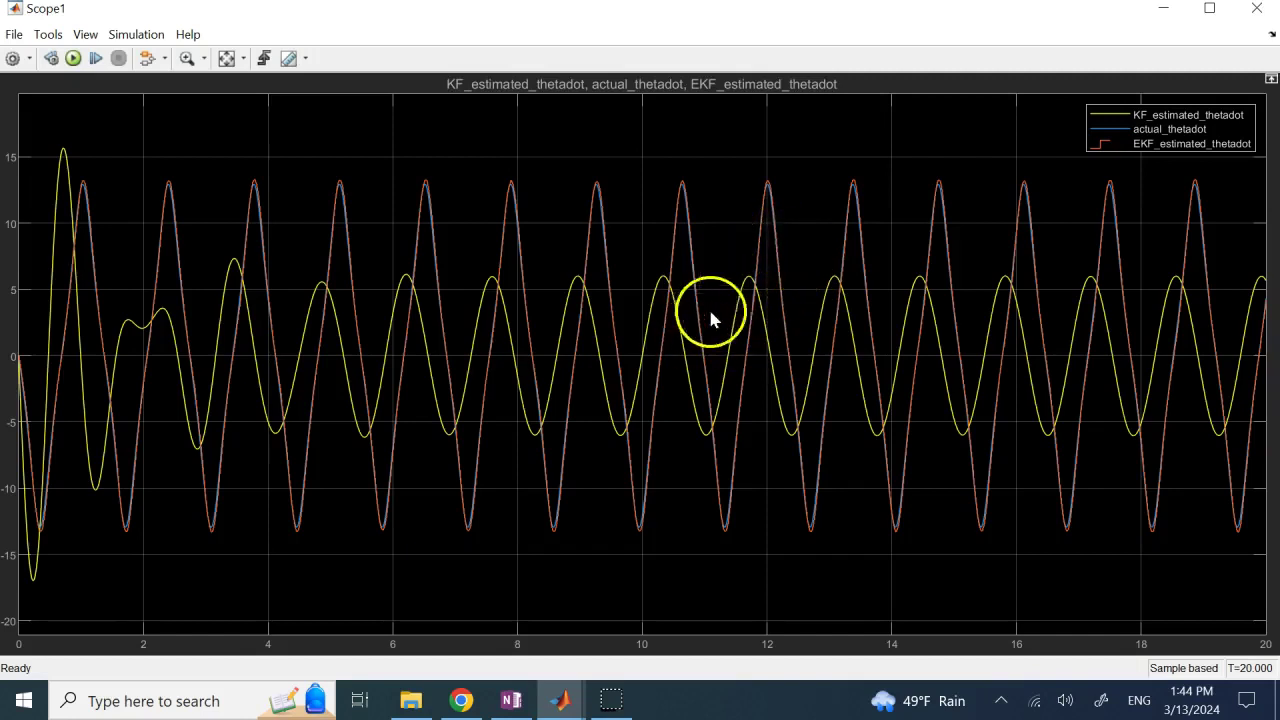
pyautogui.click(1256, 8)
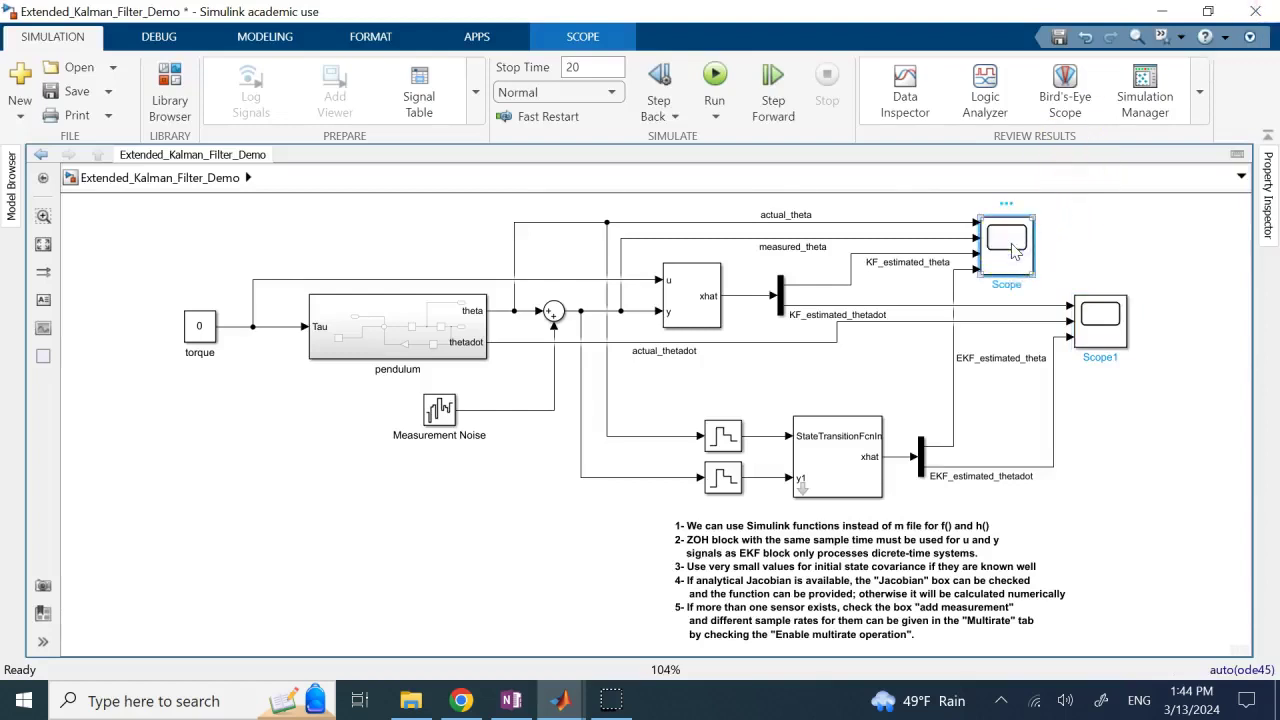
# Open the theta Scope showing actual, measured, KF and EKF estimates.
pyautogui.doubleClick(1013, 251)
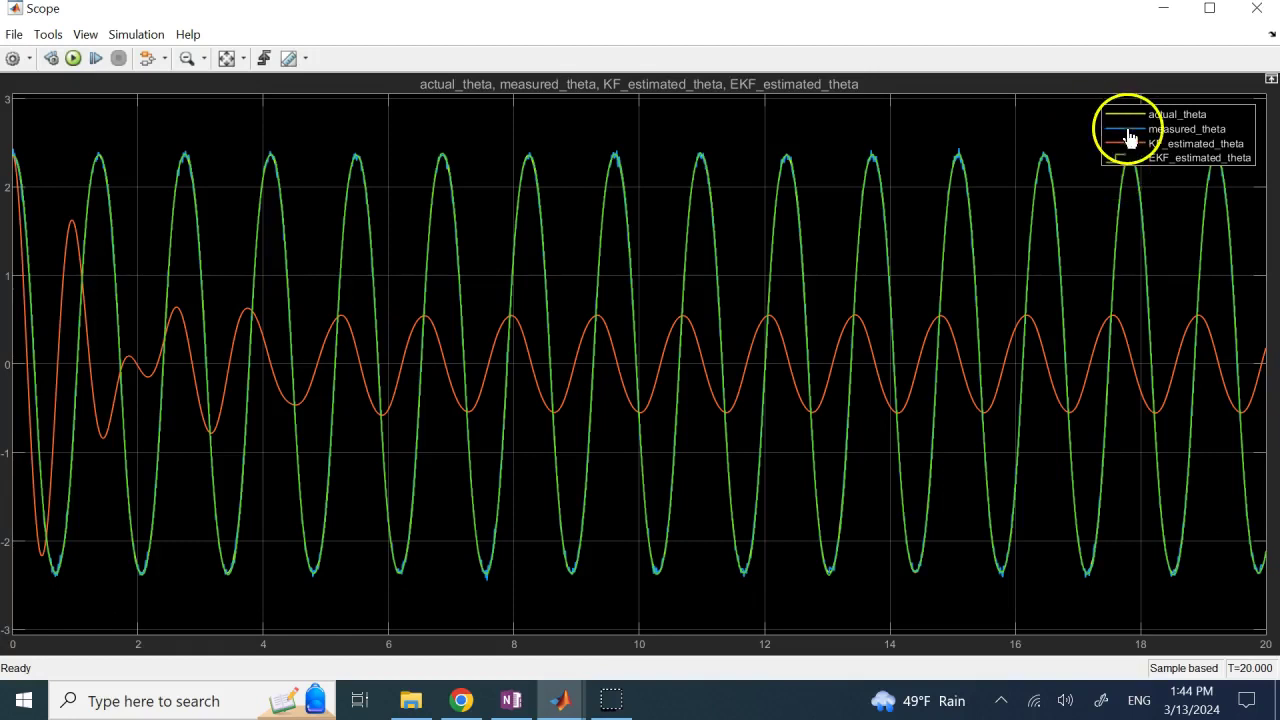
# Zoom in on the theta peak near 9.6 s.
pyautogui.click(205, 60)
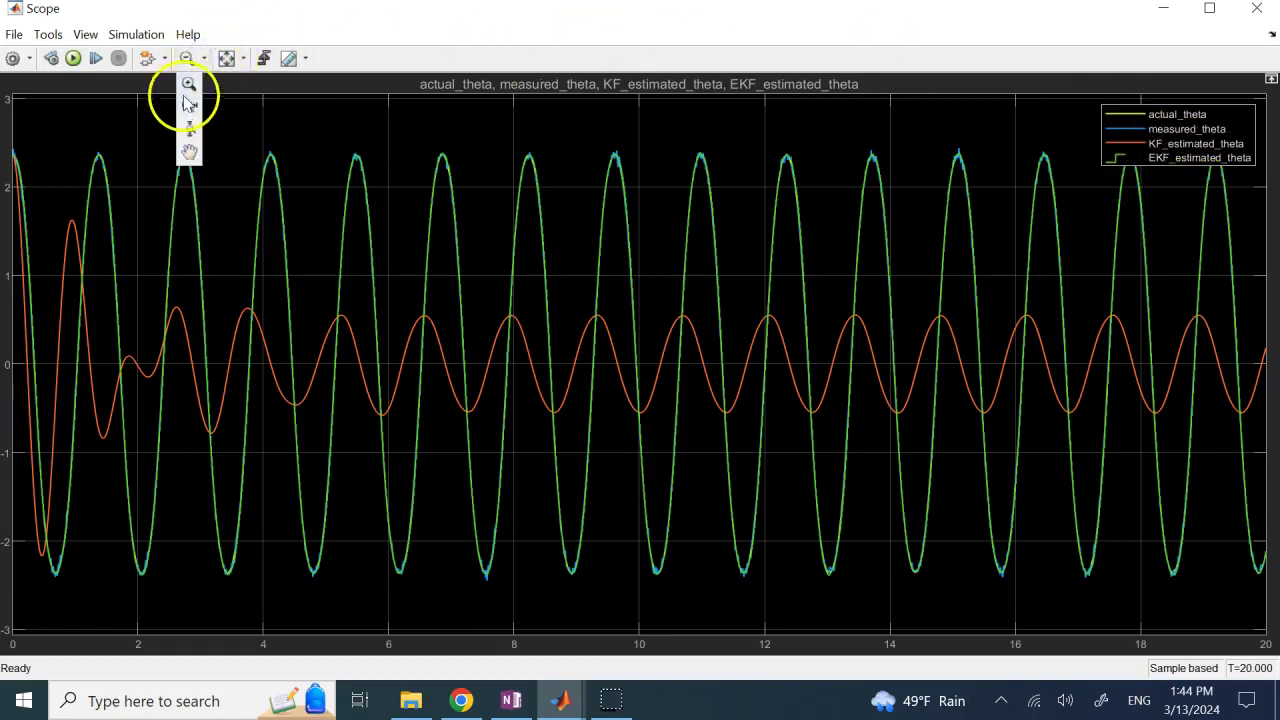
pyautogui.click(187, 86)
pyautogui.moveTo(569, 129); pyautogui.dragTo(660, 226)
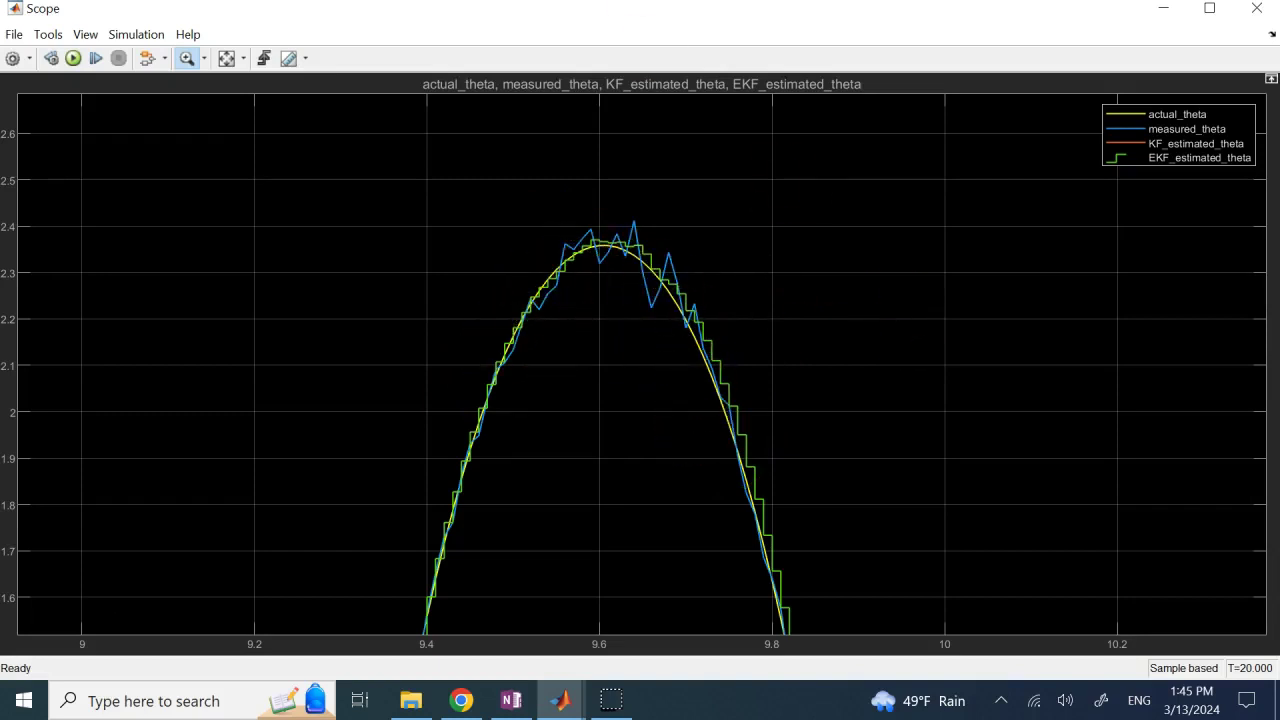
# Zoom the theta plot back out one step.
pyautogui.click(207, 60)
pyautogui.click(186, 128)
pyautogui.click(238, 218)
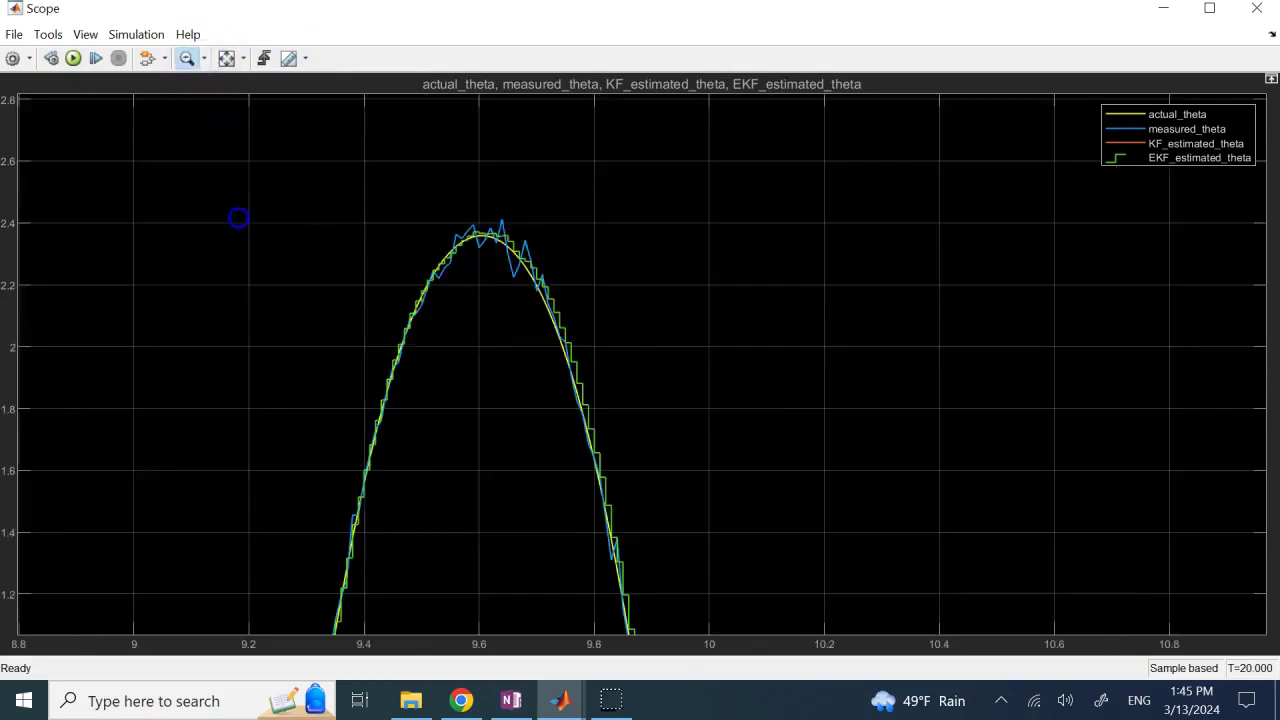